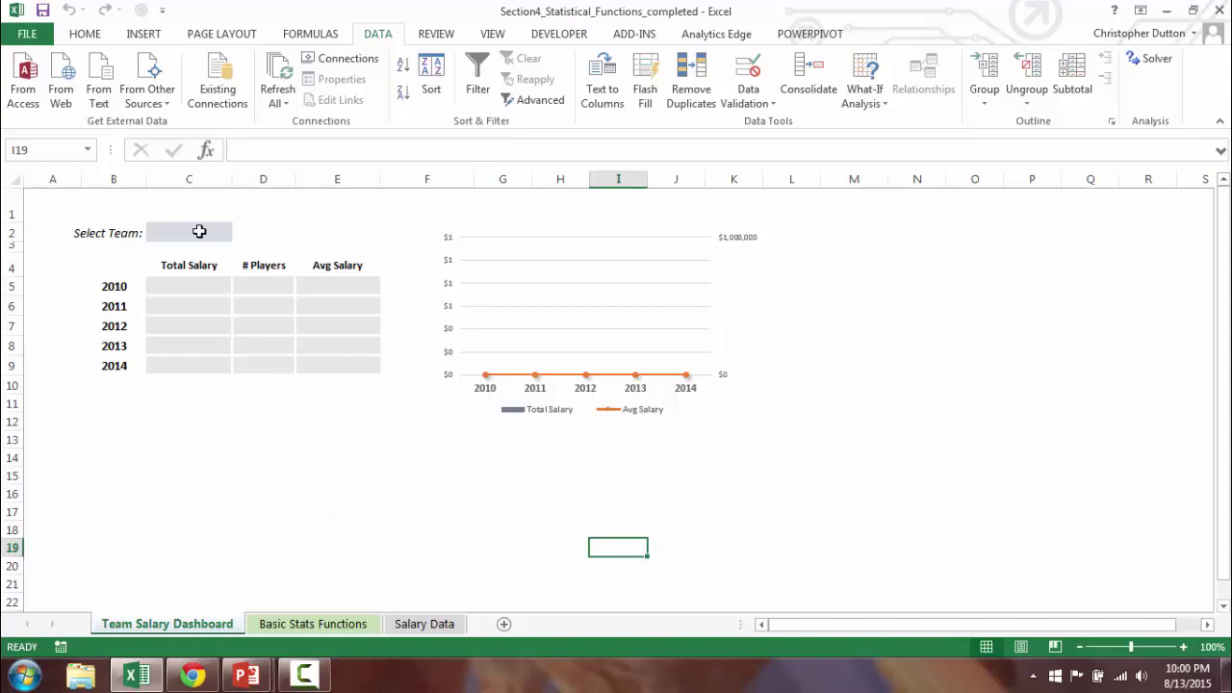
- Copy all team values from B2 down on the Salary Data sheet into column A of a new sheet, starting at A1
click(199, 232)
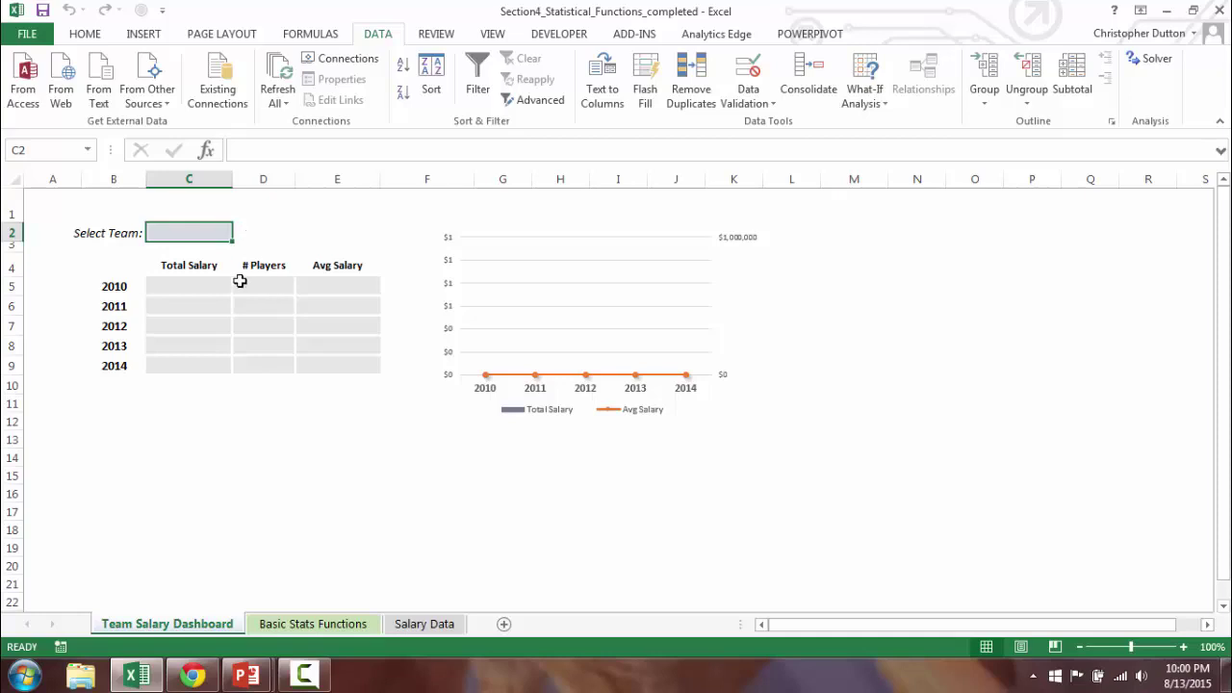
click(423, 624)
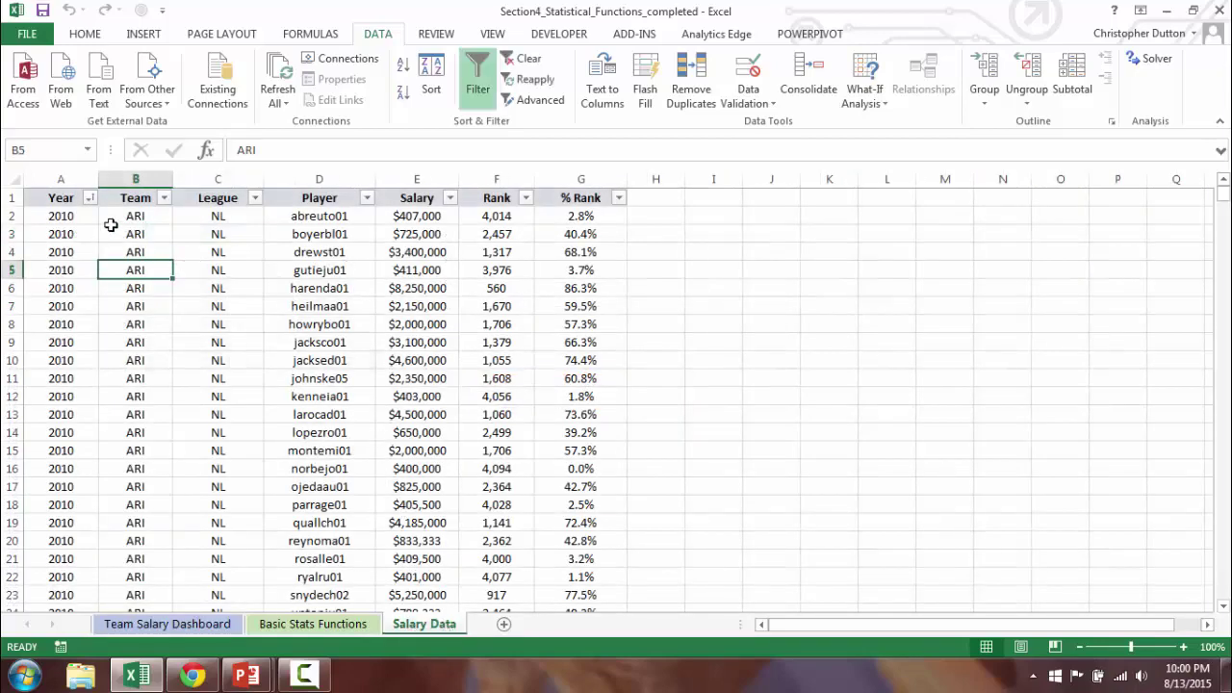
click(115, 219)
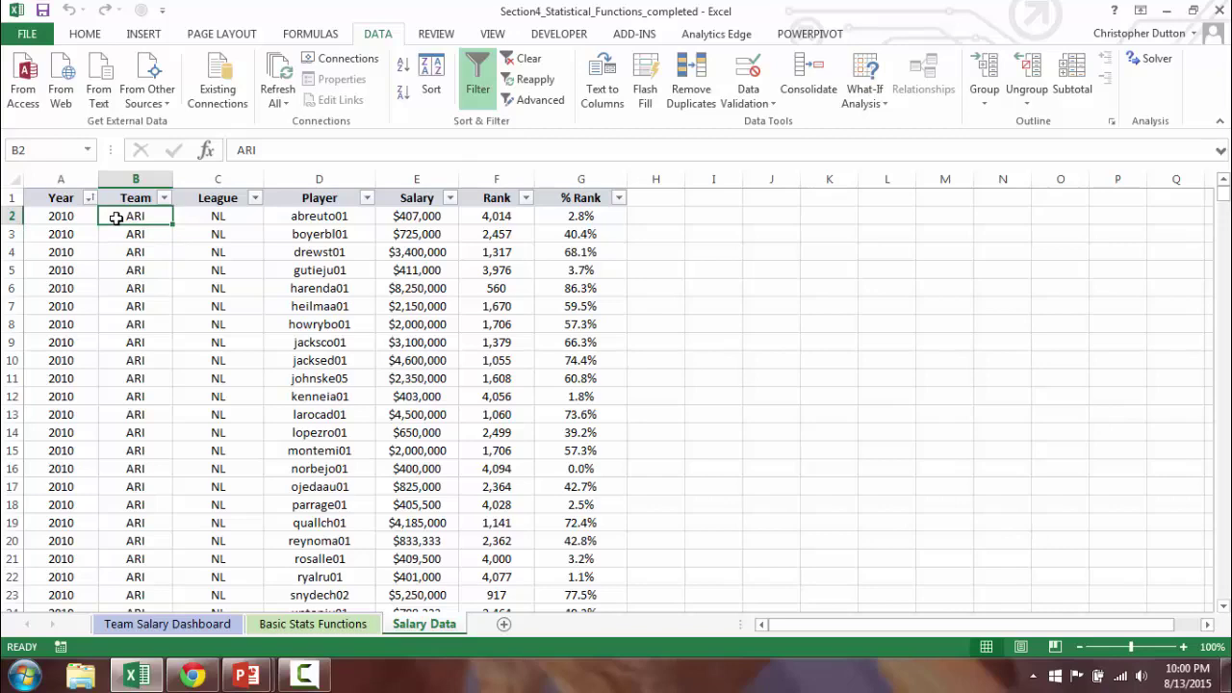
key(ctrl+shift+Down)
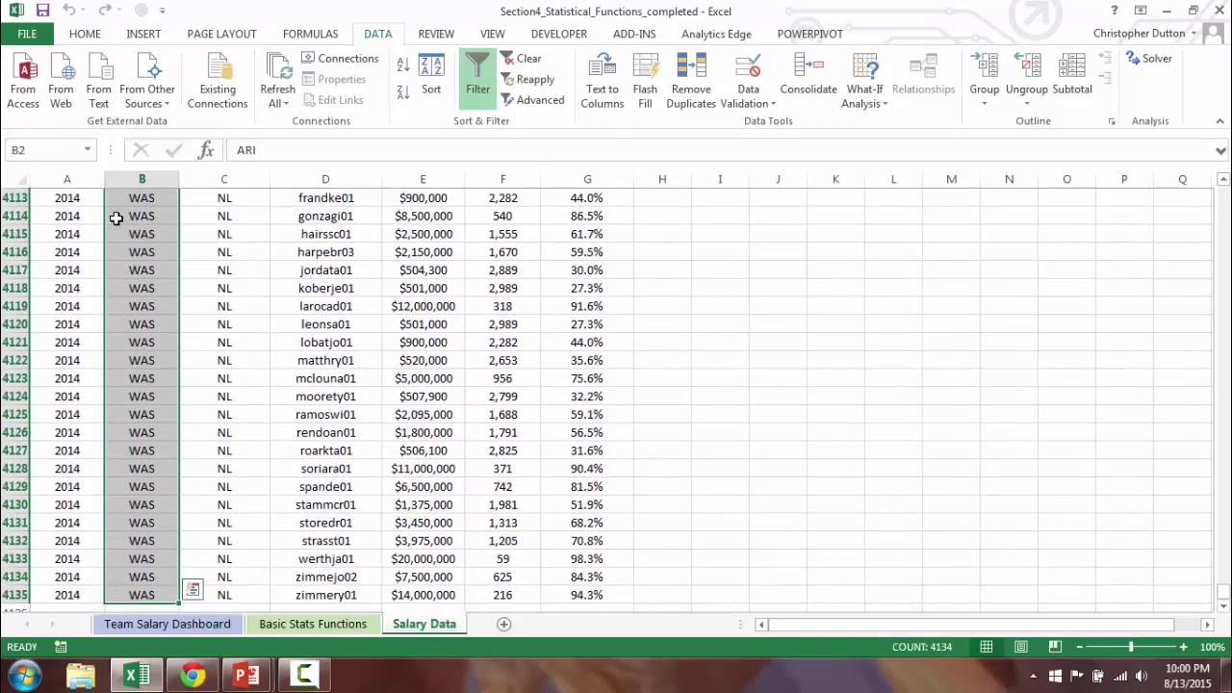
key(ctrl+c)
click(193, 590)
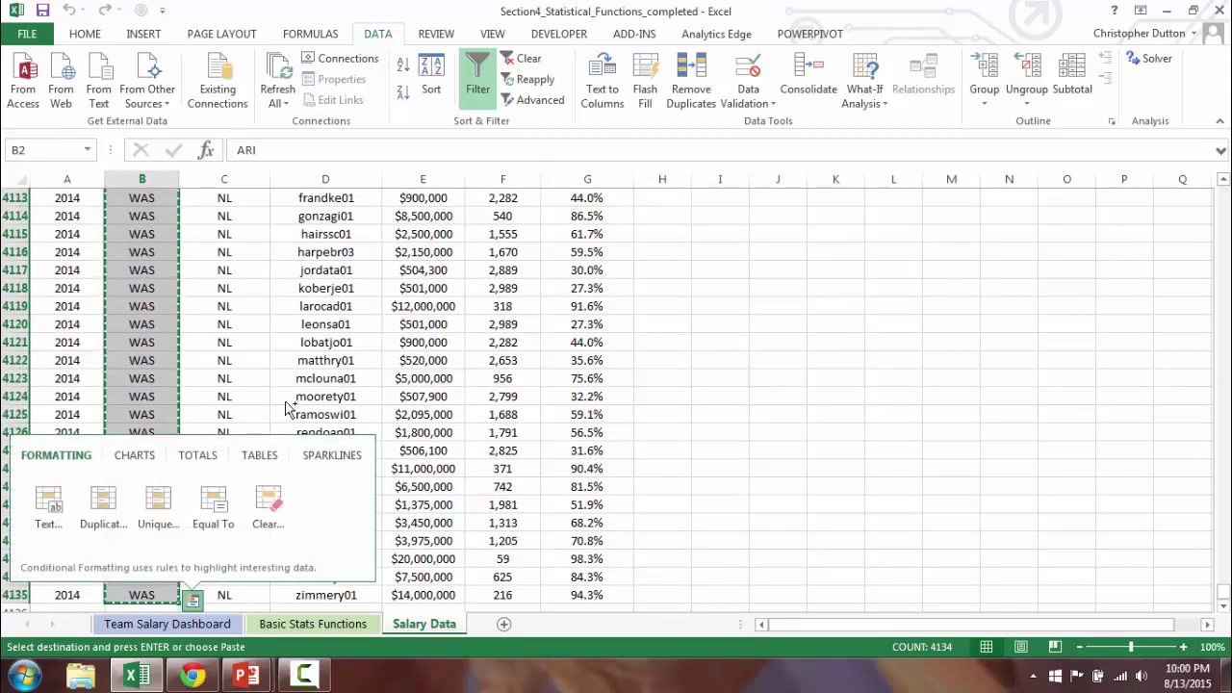
click(506, 626)
click(505, 626)
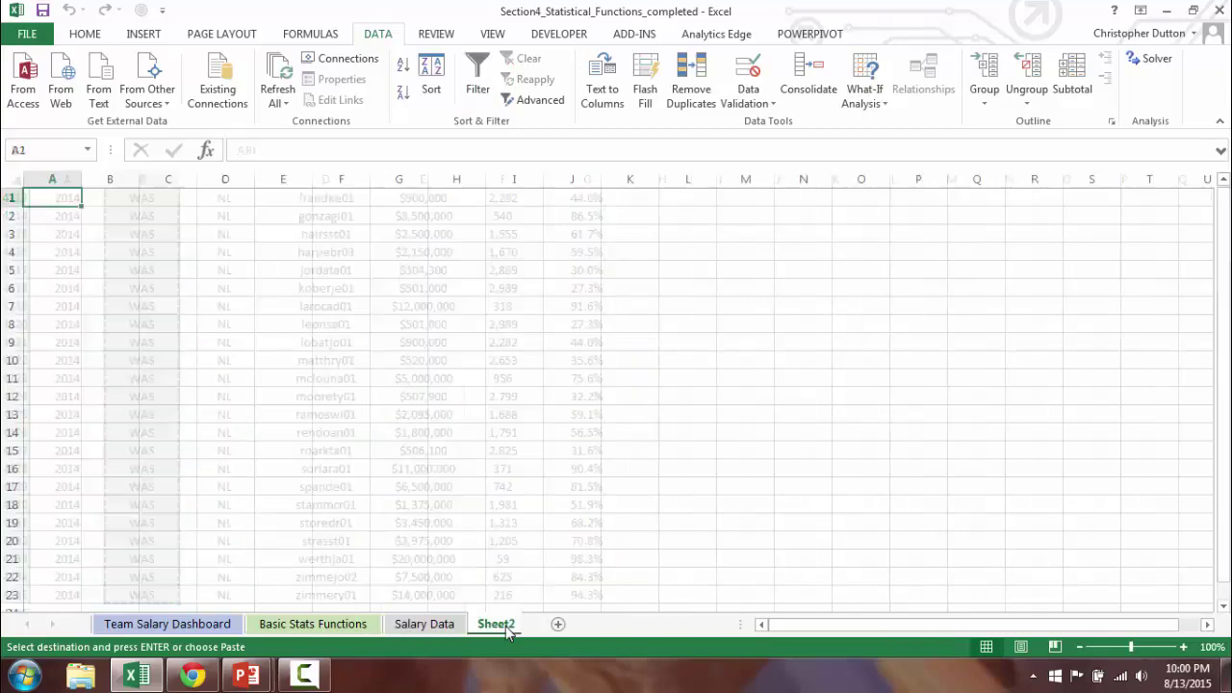
key(ctrl+v)
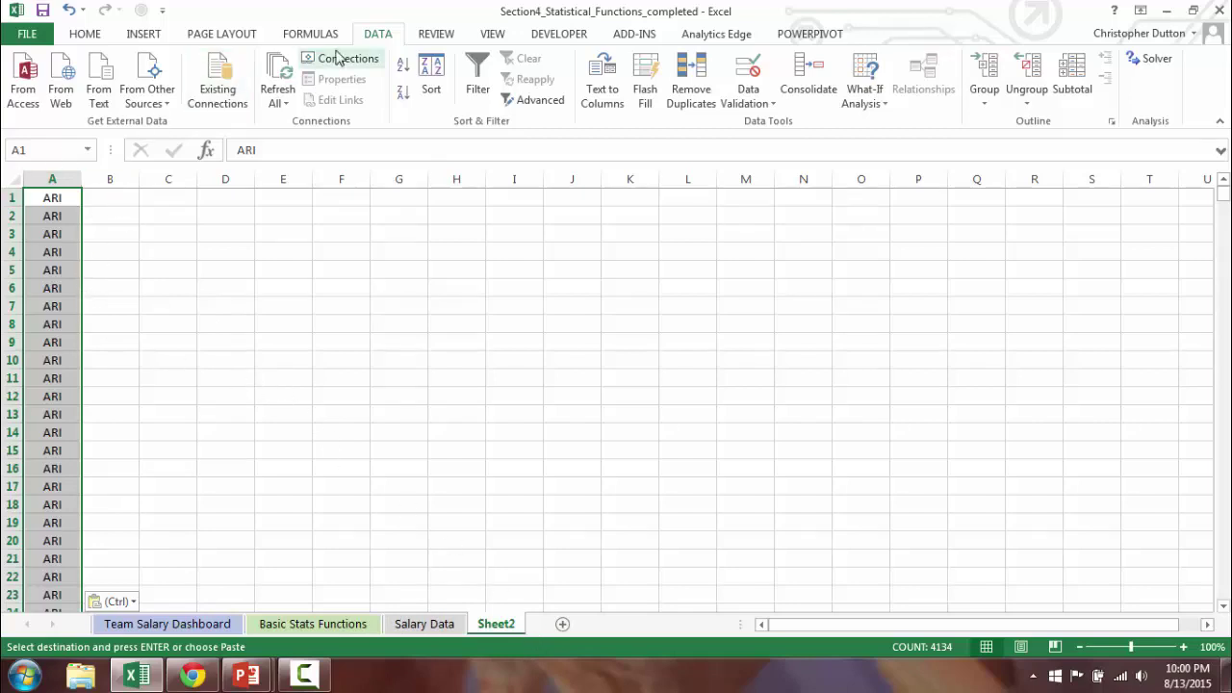
- Remove the duplicate values from the pasted team list in column A of Sheet2
click(691, 78)
click(873, 553)
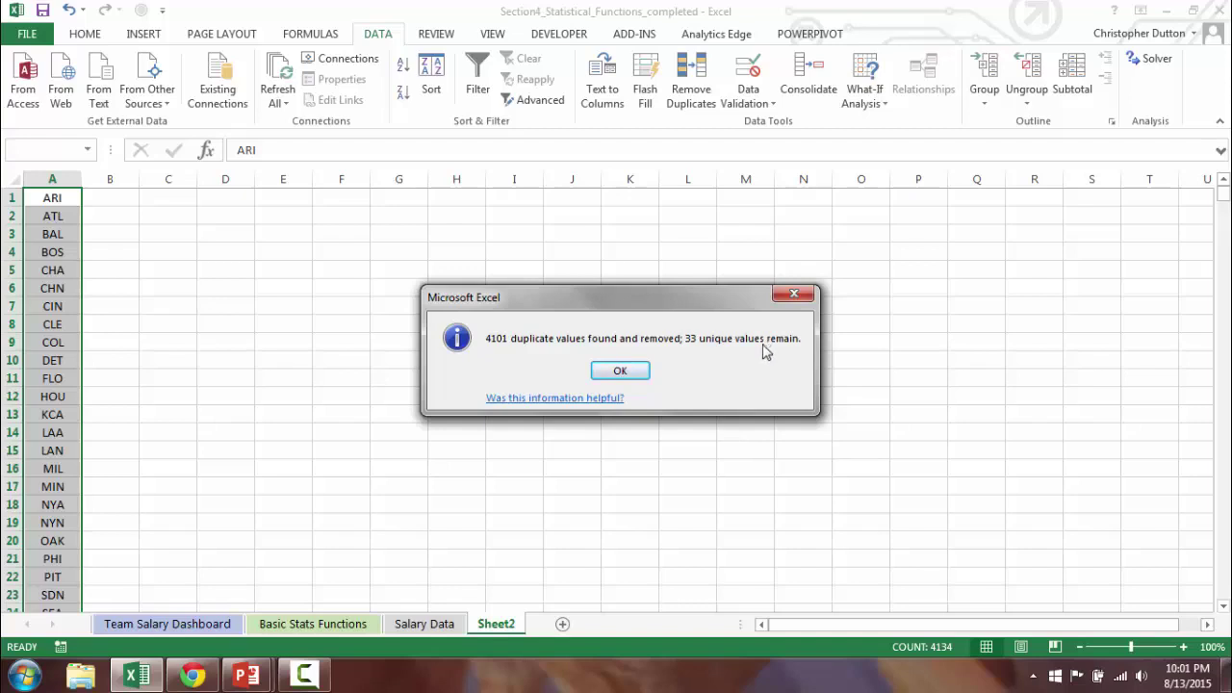
click(621, 372)
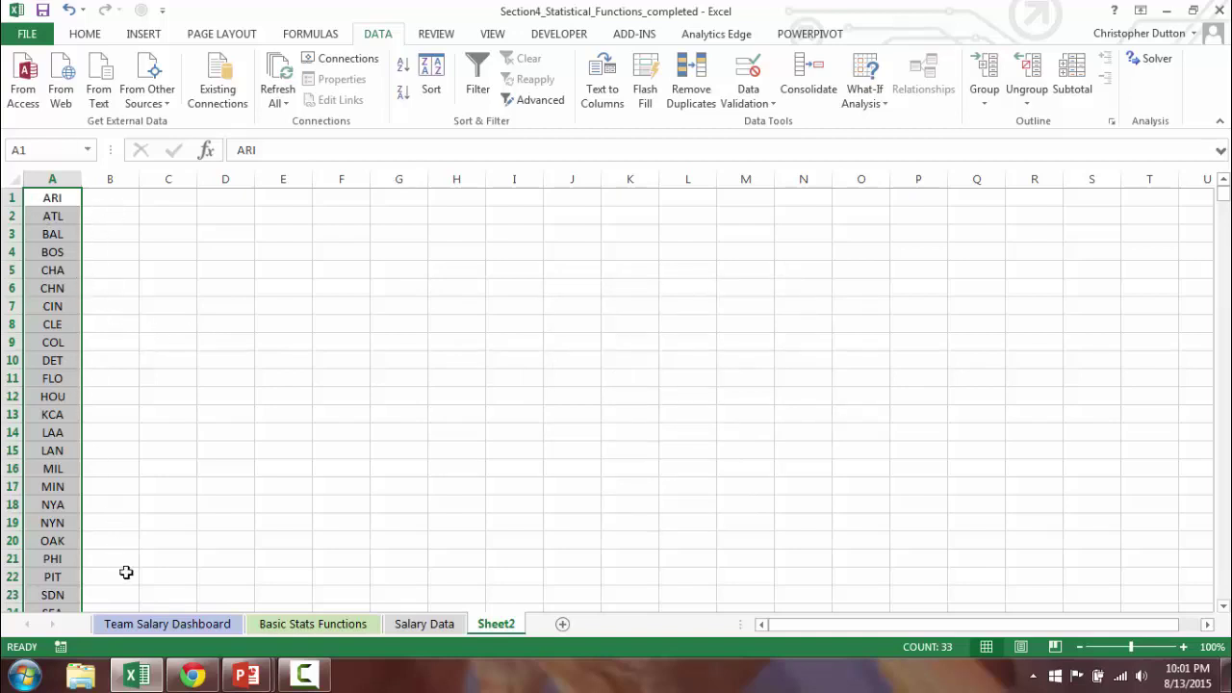
- Set up data validation on the Select Team cell C2 of the Team Salary Dashboard sheet to allow a List
click(158, 626)
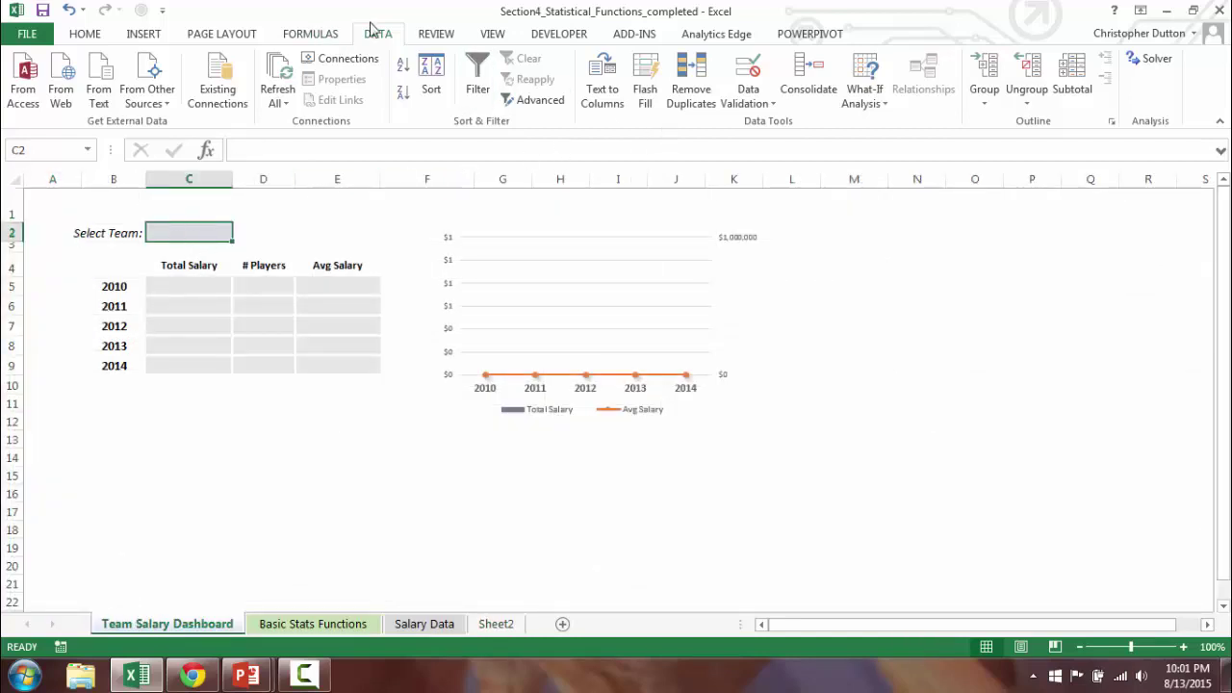
click(748, 101)
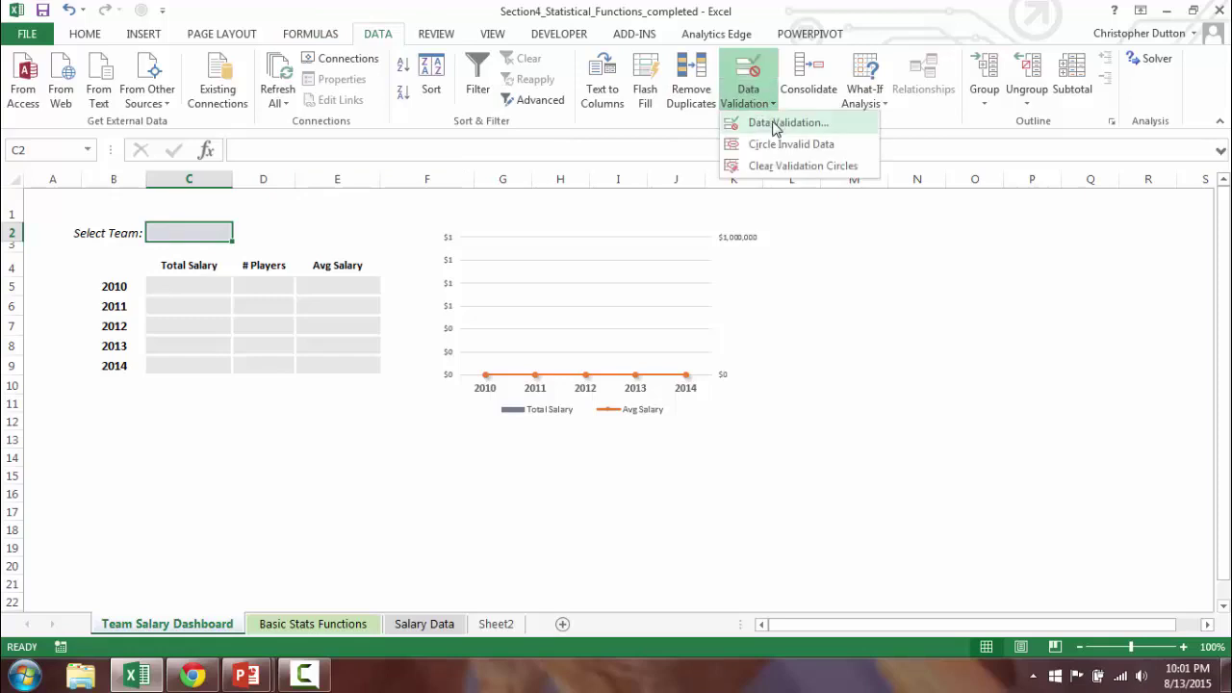
click(770, 125)
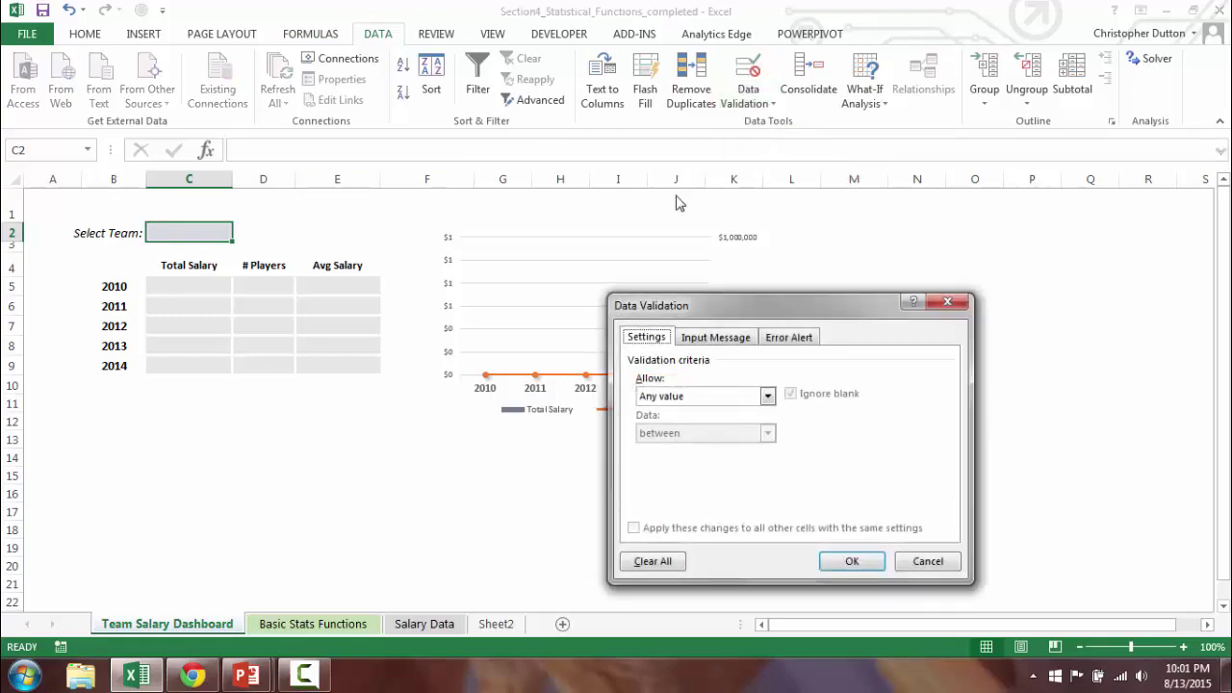
click(767, 396)
click(716, 449)
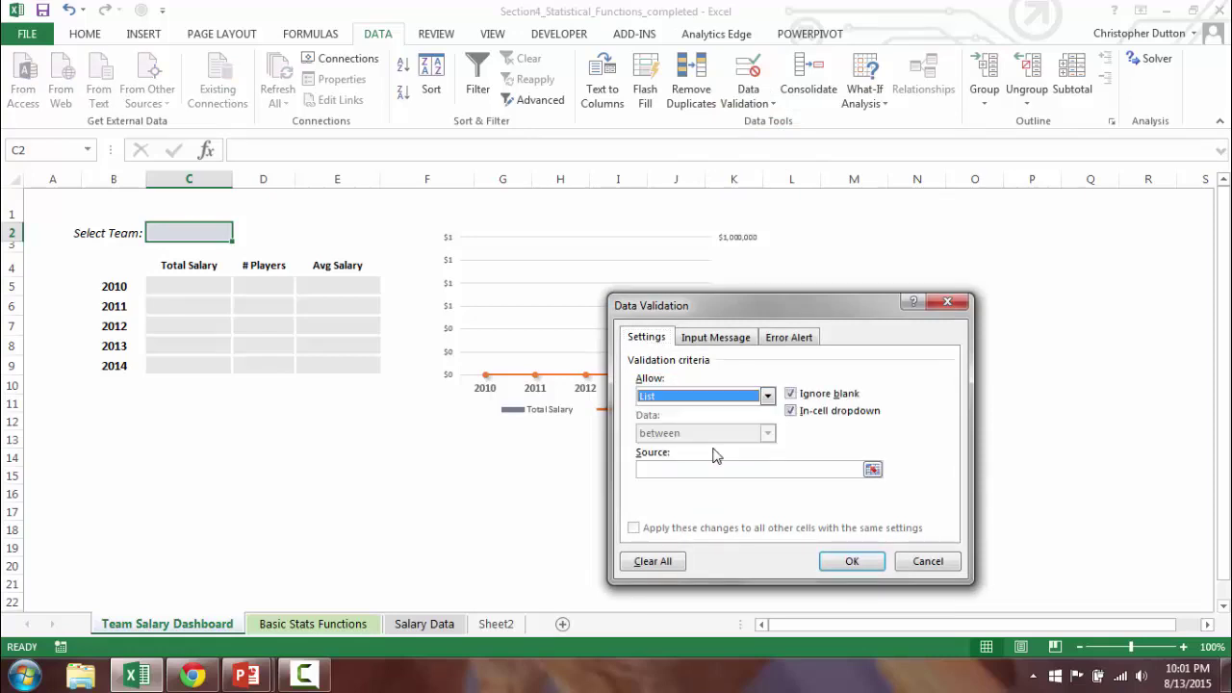
- Set the validation list source to =Sheet2!$A$1:$A$33 and apply the rule
click(872, 470)
click(873, 469)
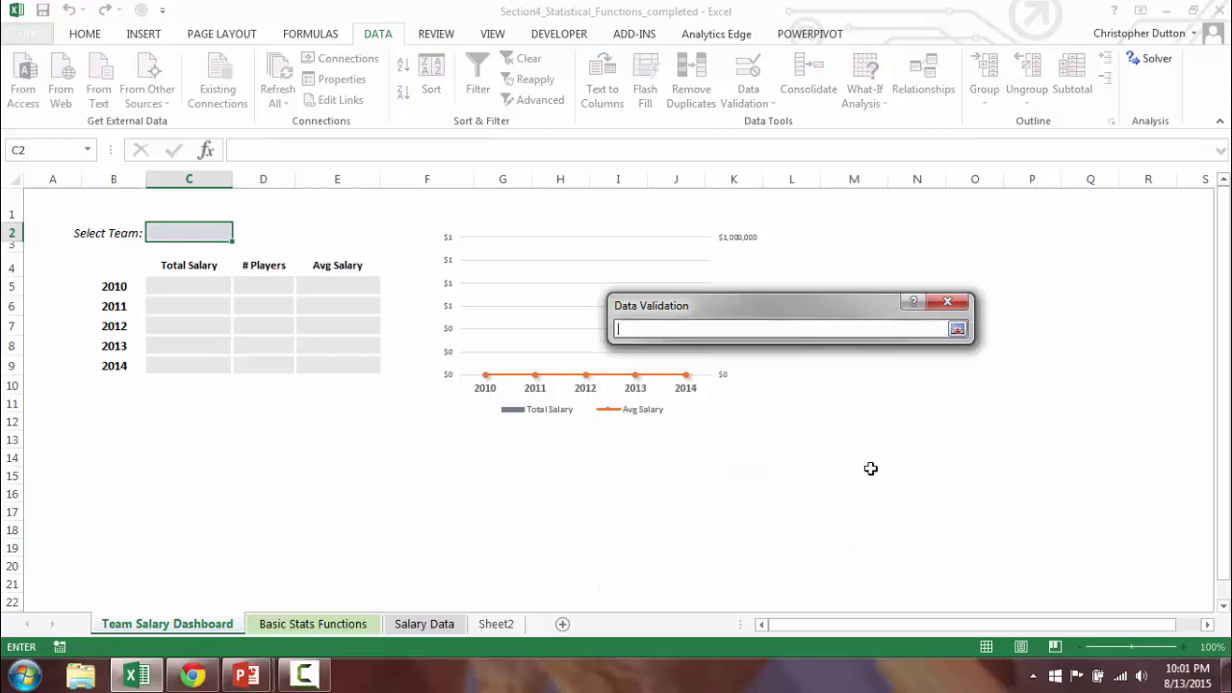
click(499, 626)
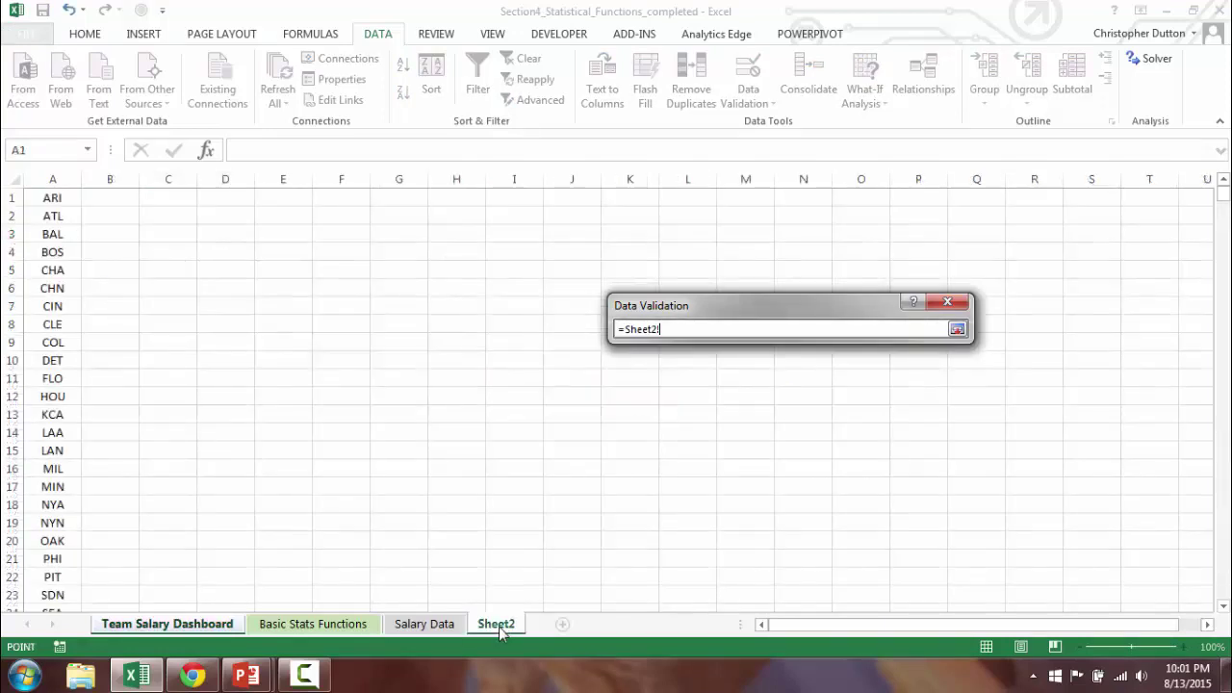
click(59, 198)
key(ctrl+shift+Down)
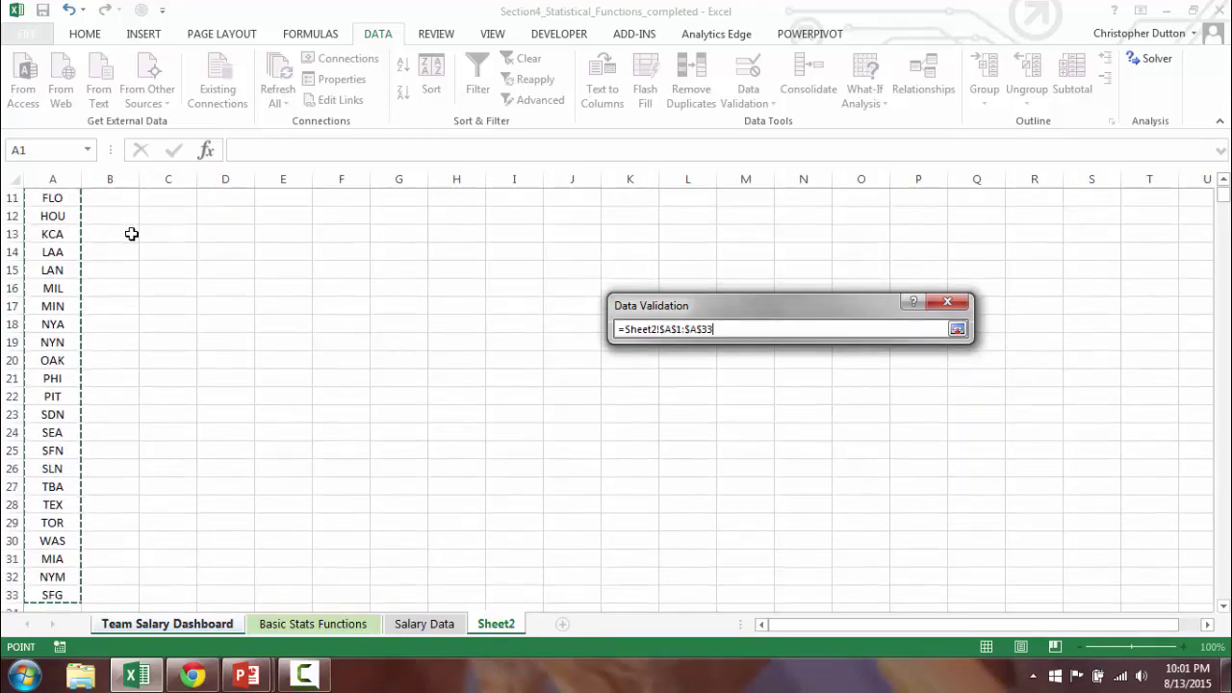
click(957, 330)
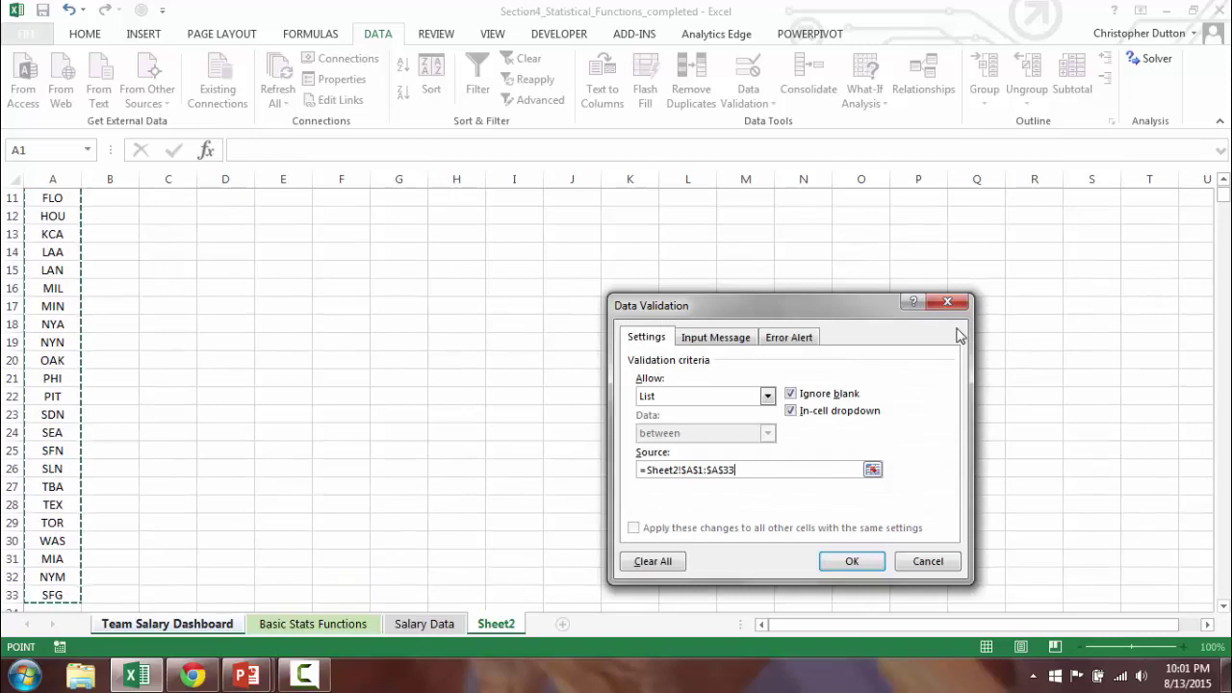
click(852, 561)
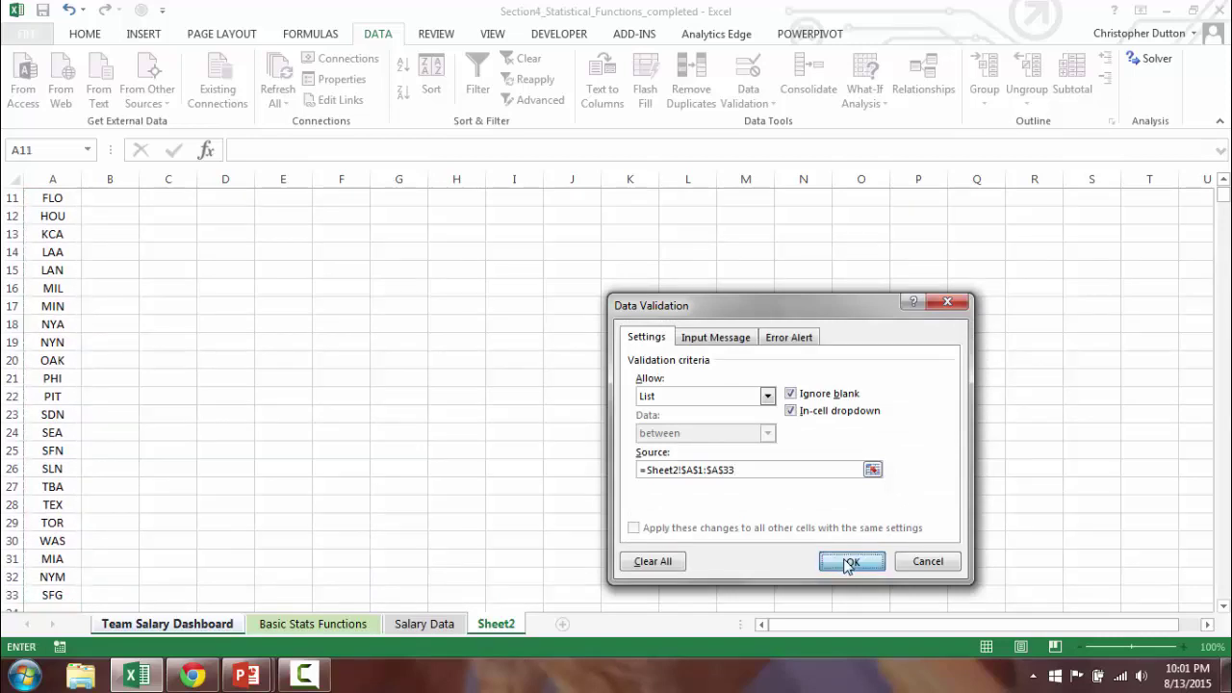
- Look through the team choices in the Select Team cell and choose ARI
click(240, 235)
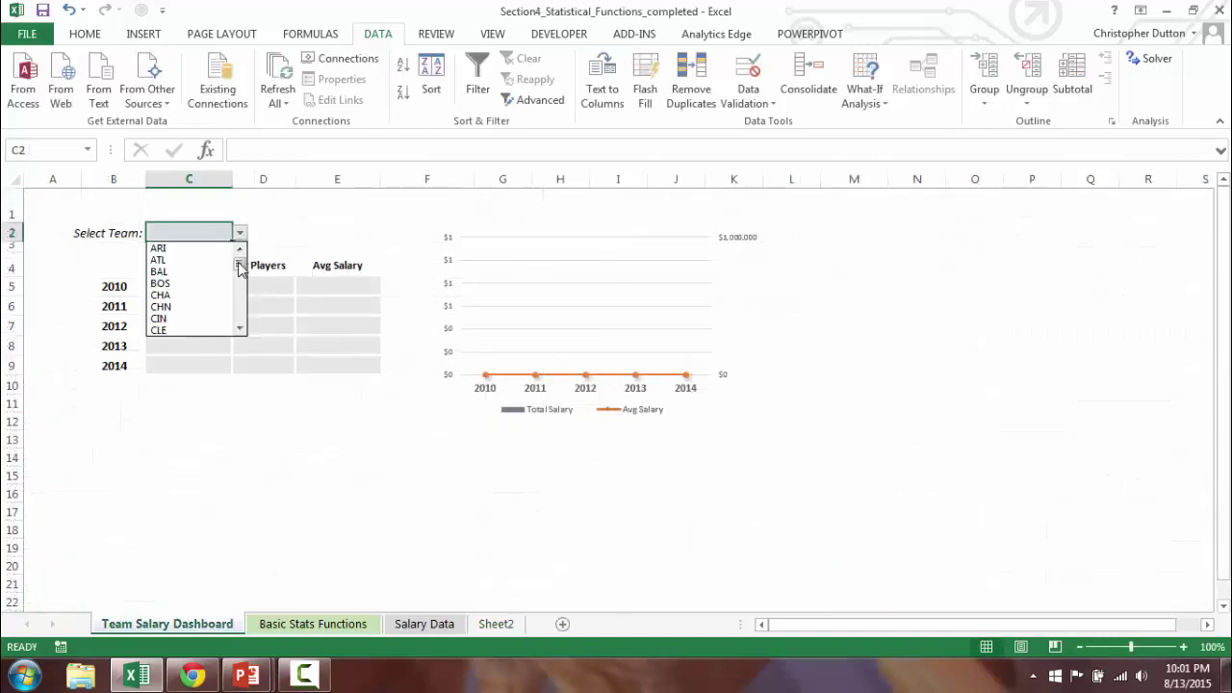
scroll(241, 308, down, 4)
scroll(239, 265, up, 2)
scroll(241, 265, up, 2)
click(190, 247)
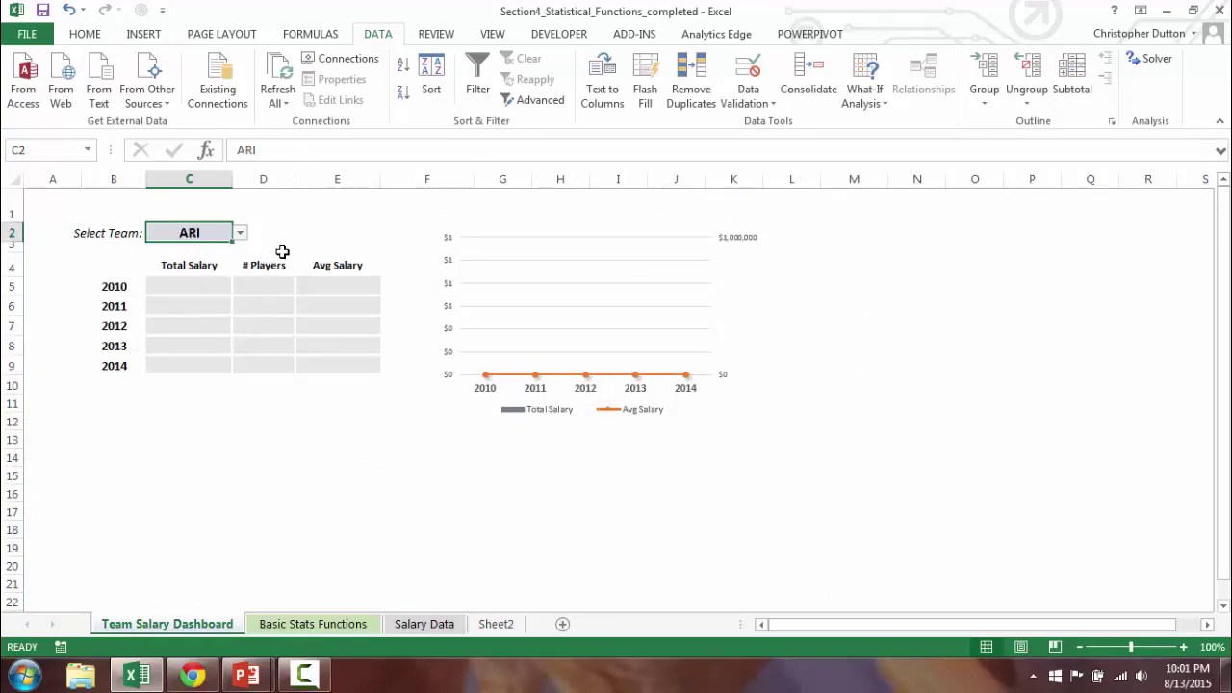
- Start a SUMIFS formula in the 2010 Total Salary cell C5 with the absolute Salary column 'Salary Data'!$E:$E as the sum range
drag(156, 286, 321, 357)
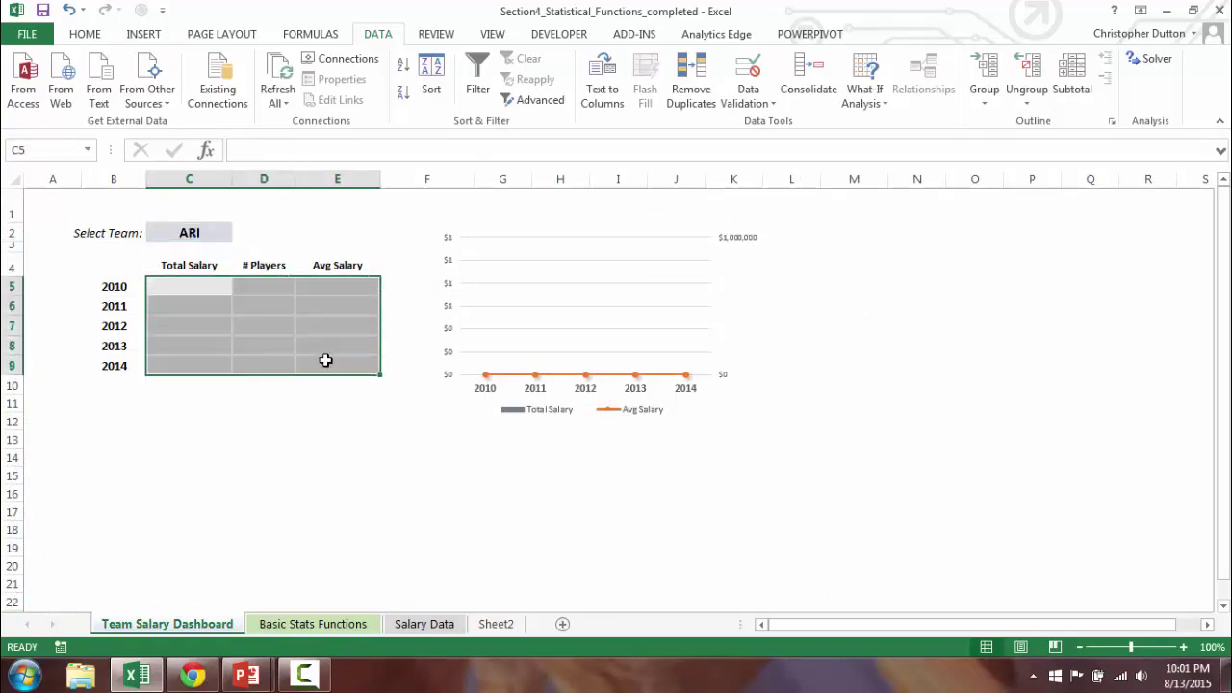
click(187, 285)
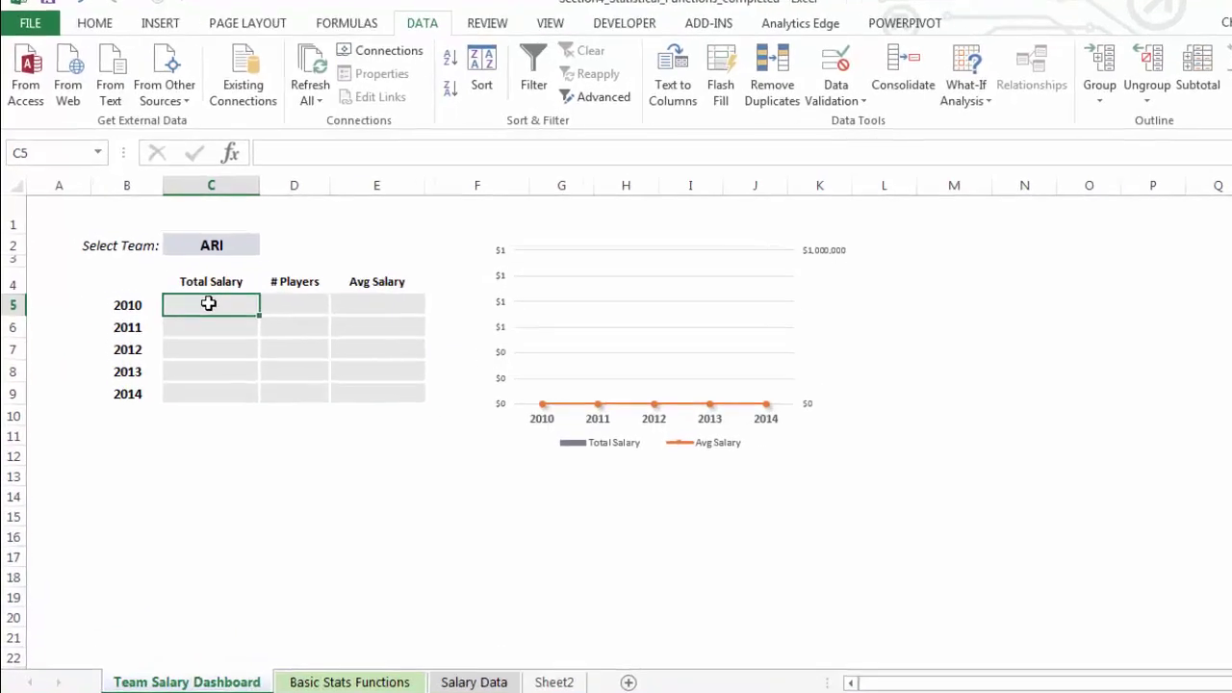
text(=SUMIFS)
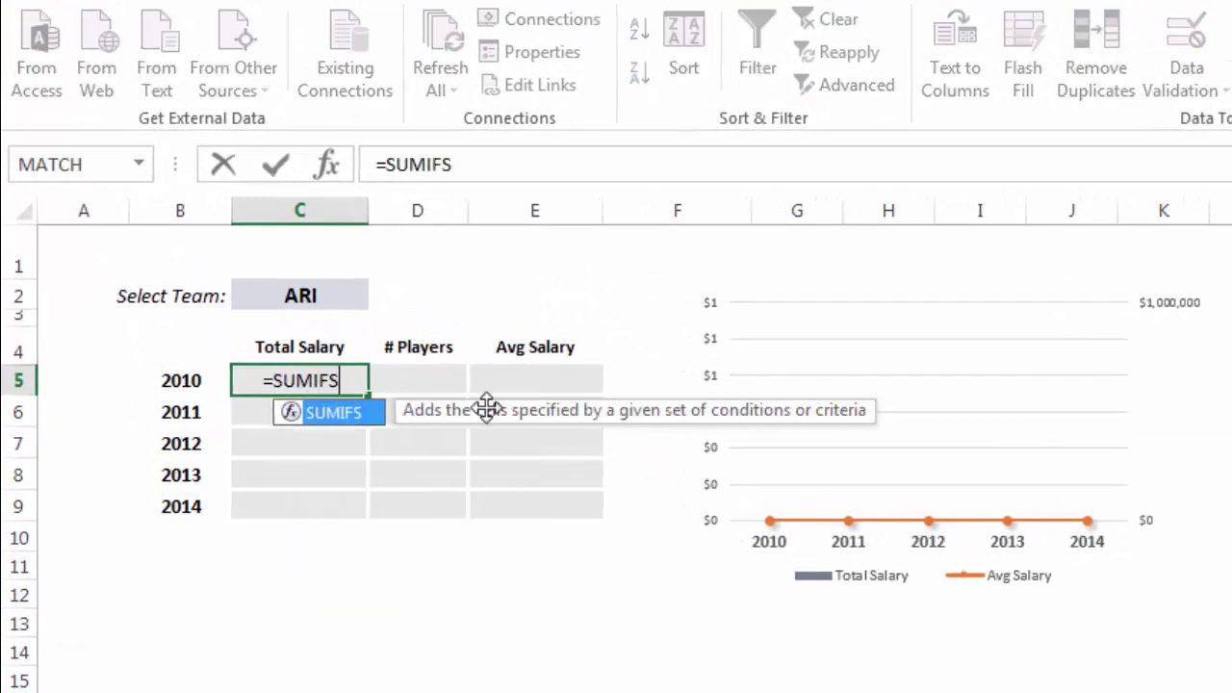
text(()
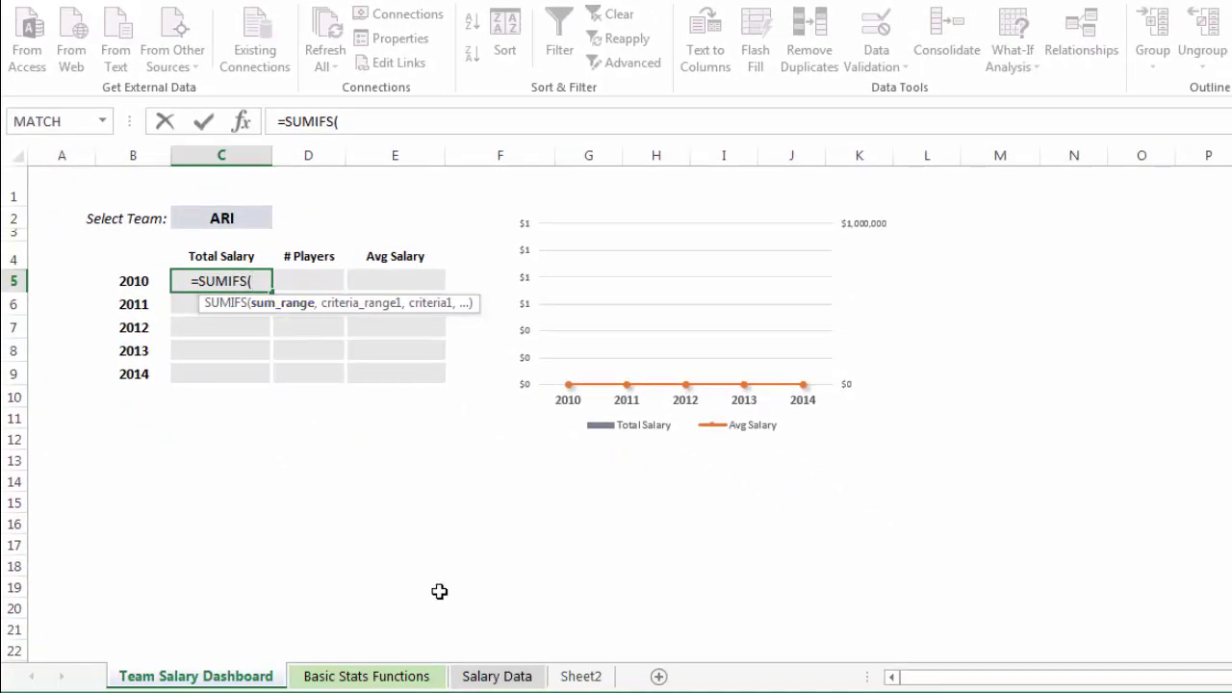
click(508, 684)
click(513, 680)
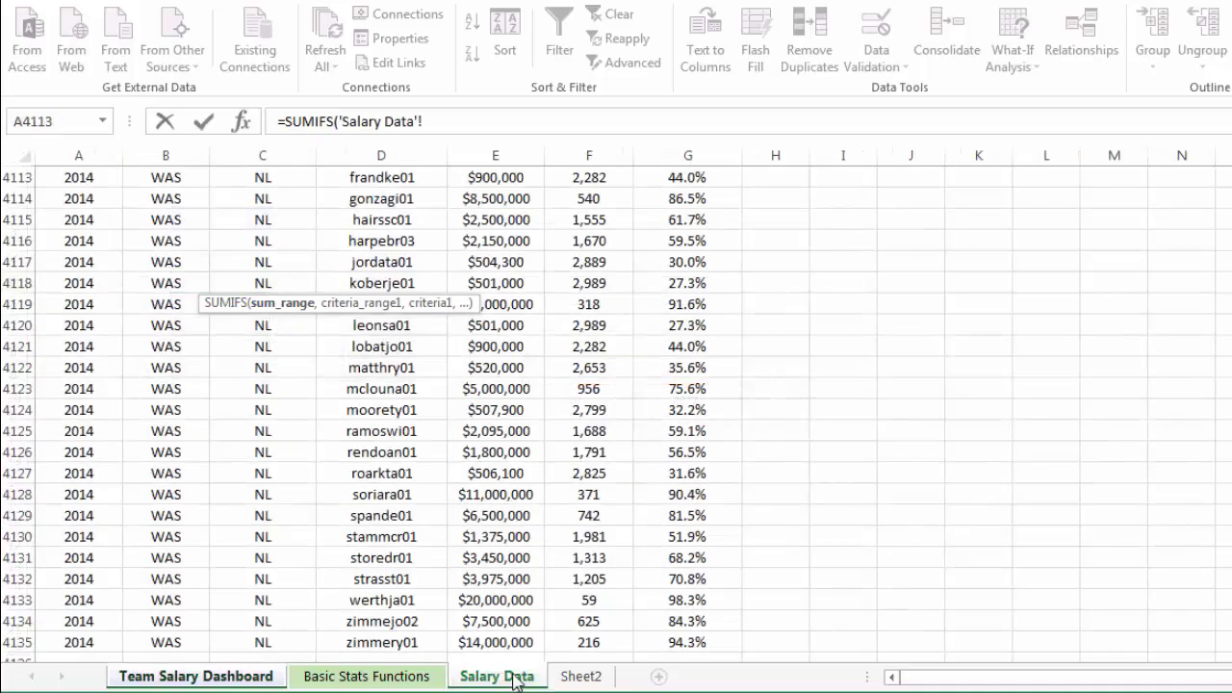
scroll(616, 414, up, 20)
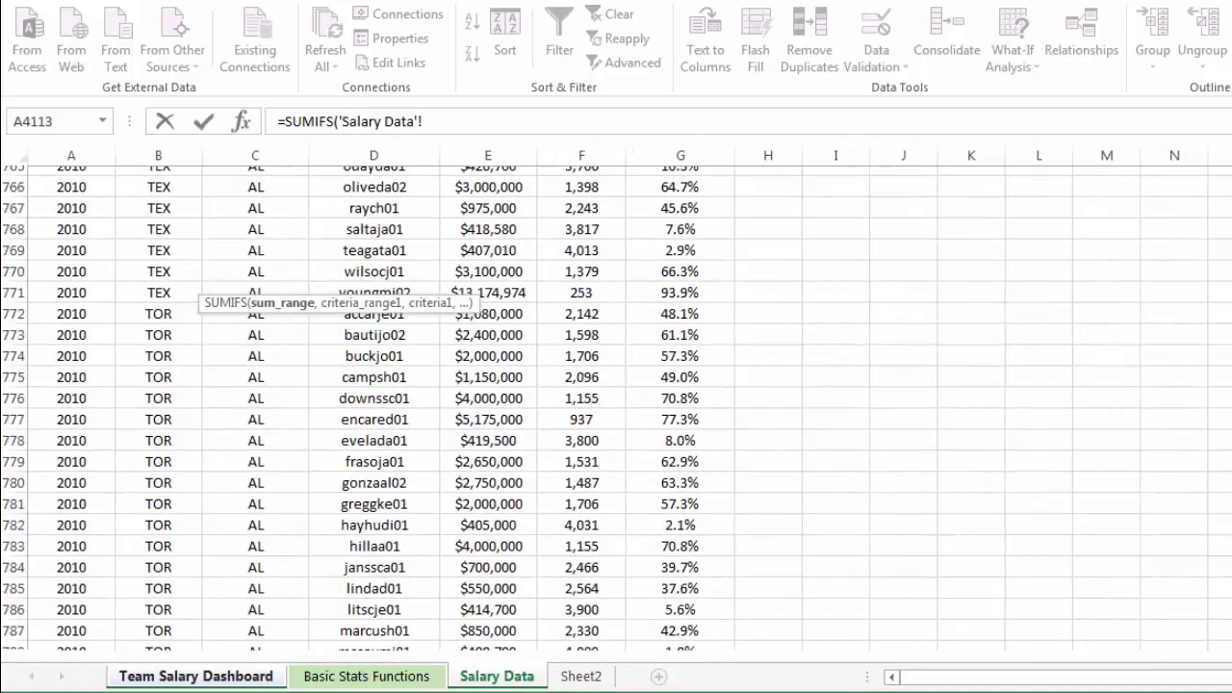
click(477, 152)
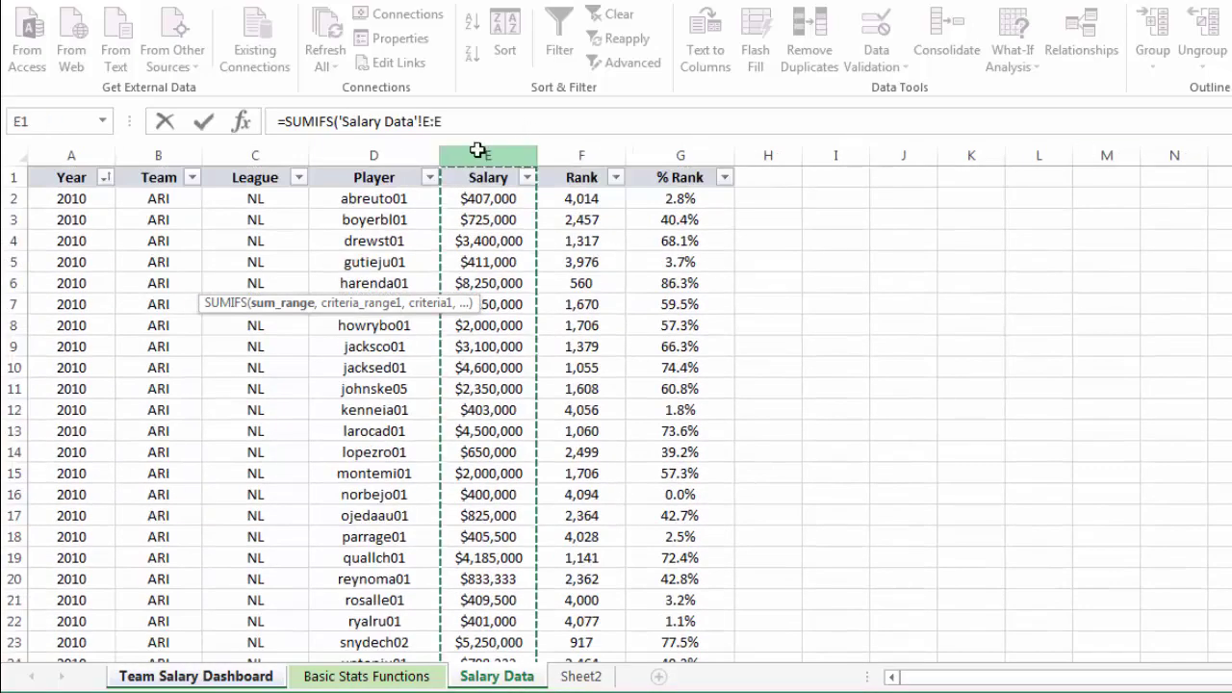
key(F4)
text(,)
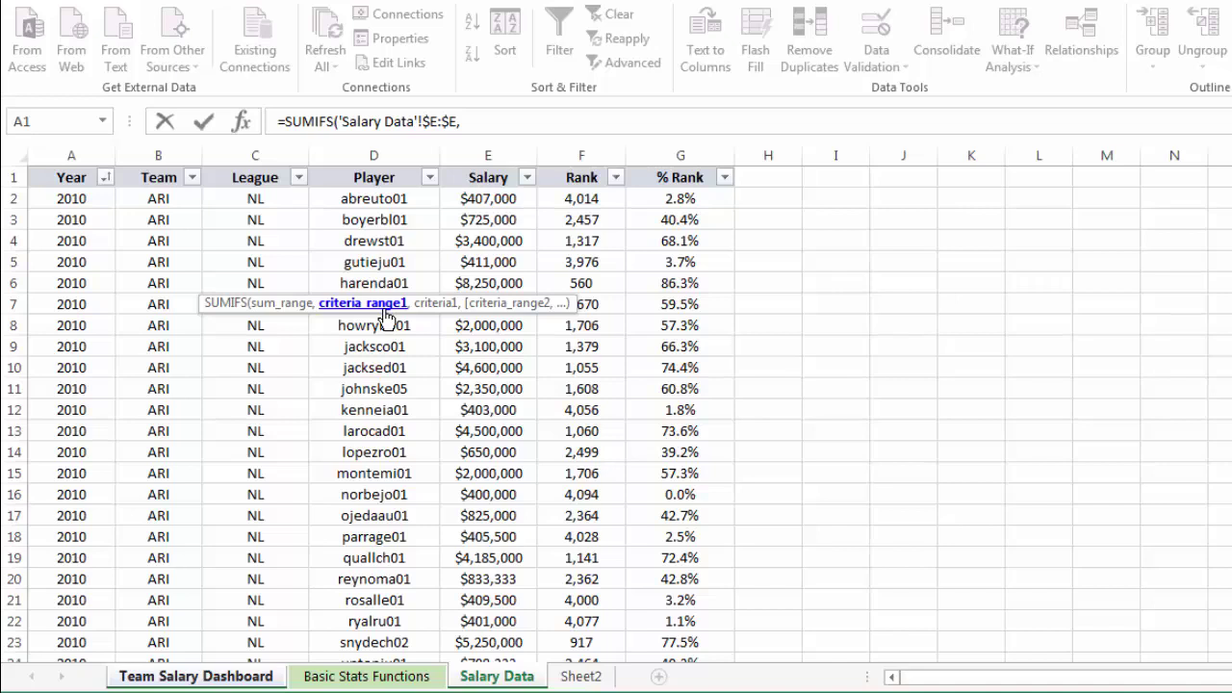
- Add the first SUMIFS condition, matching the absolute Team column 'Salary Data'!$B:$B to the dashboard's selected team in $C$2
click(161, 149)
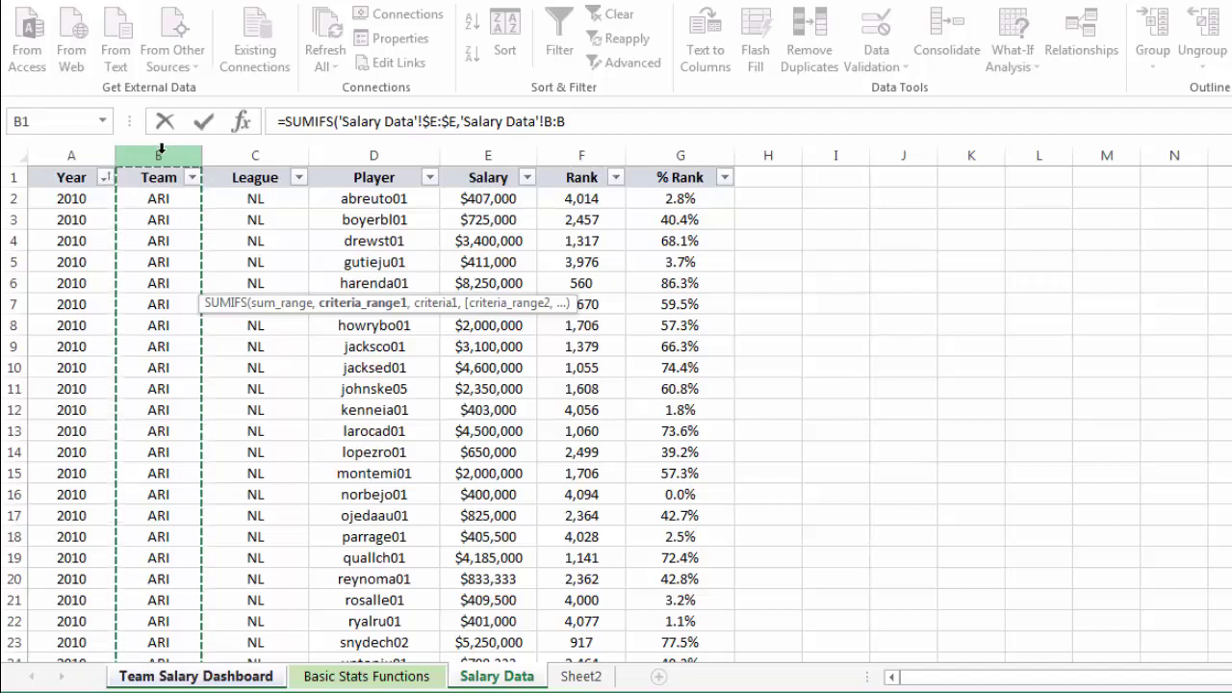
key(F4)
text(,)
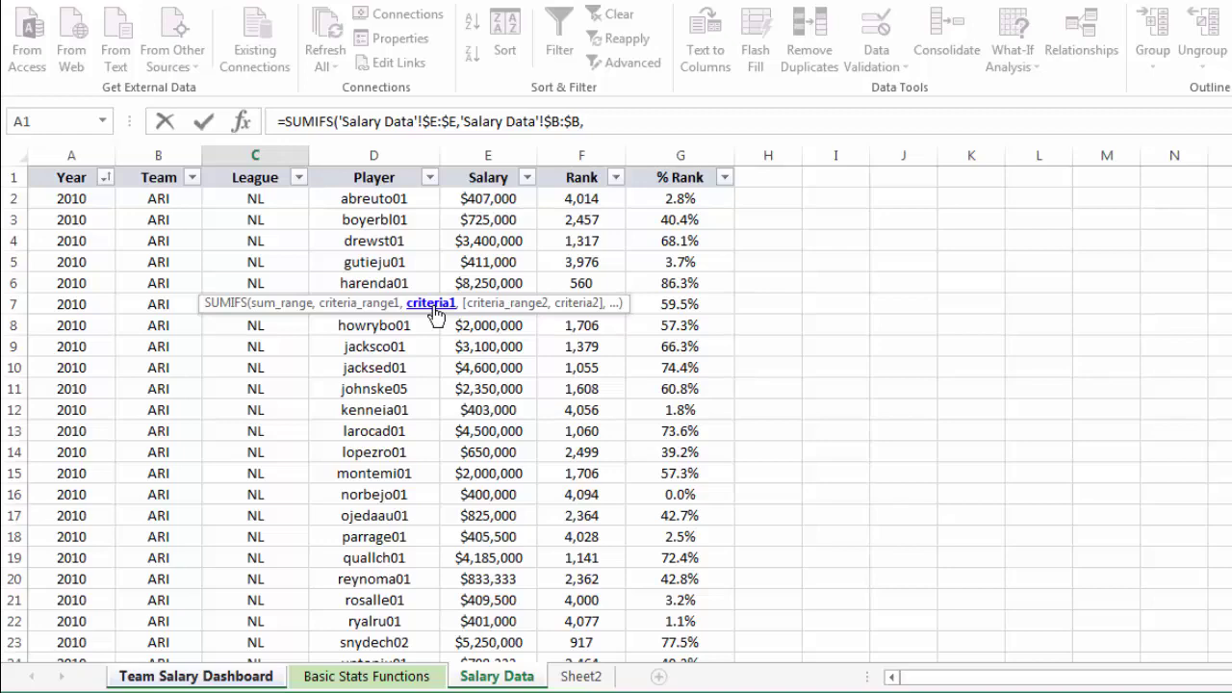
click(220, 678)
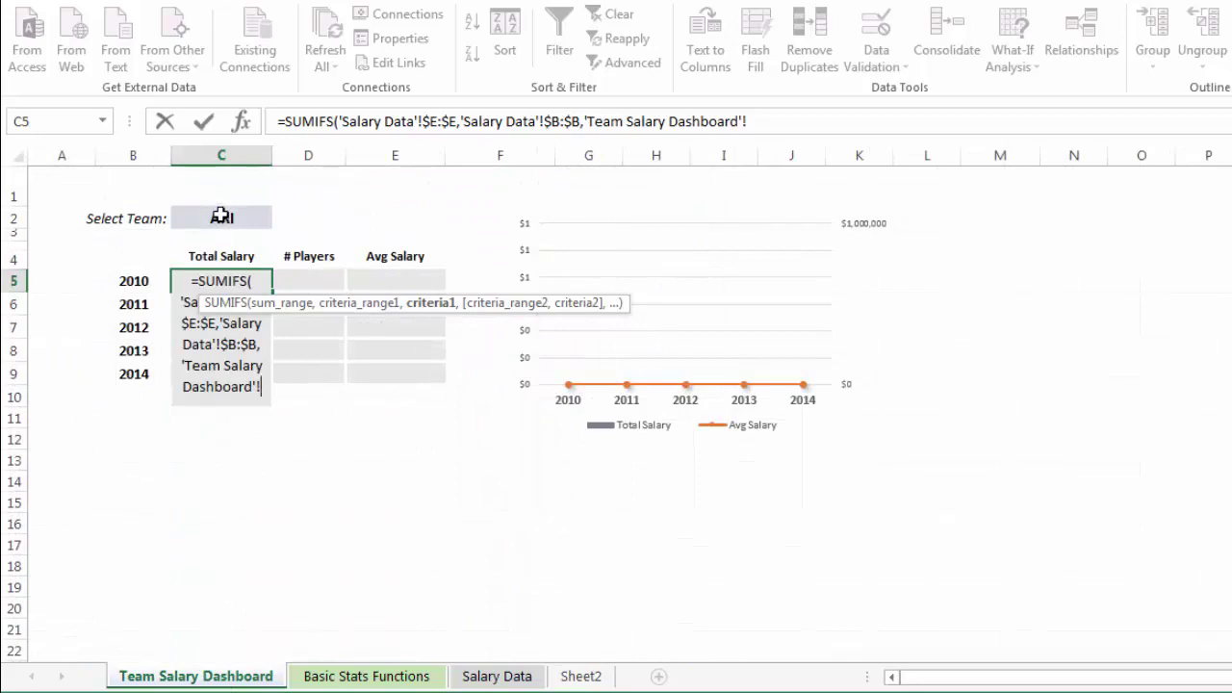
click(221, 216)
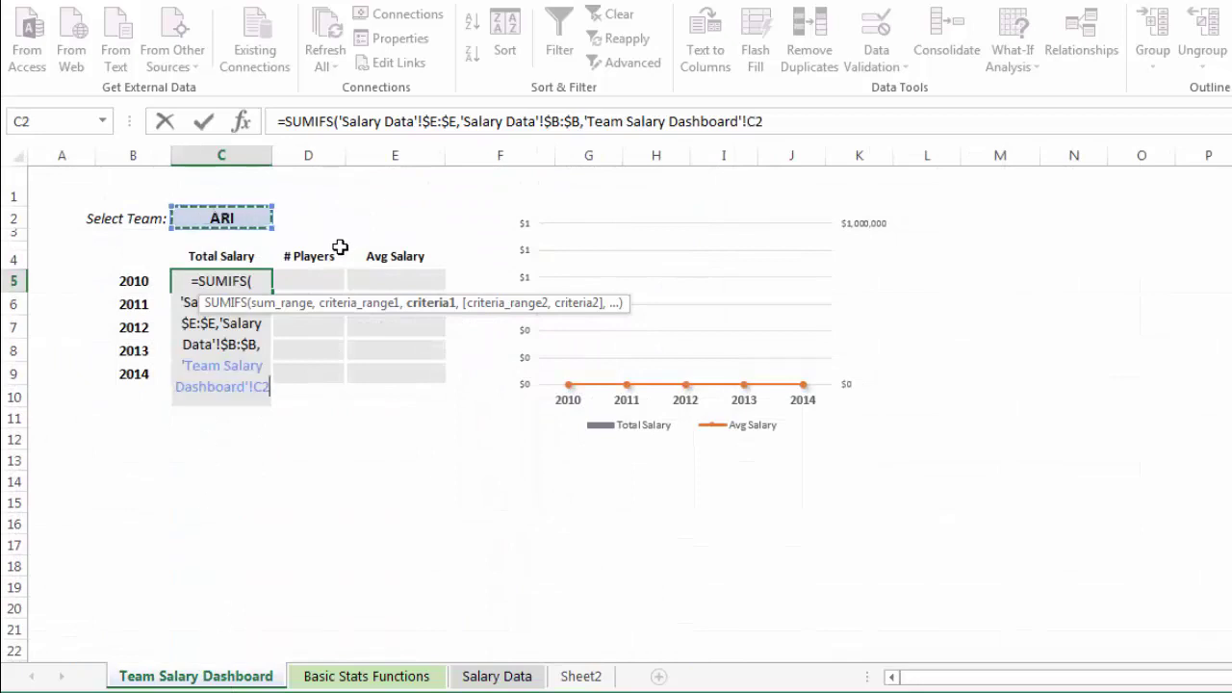
key(F4)
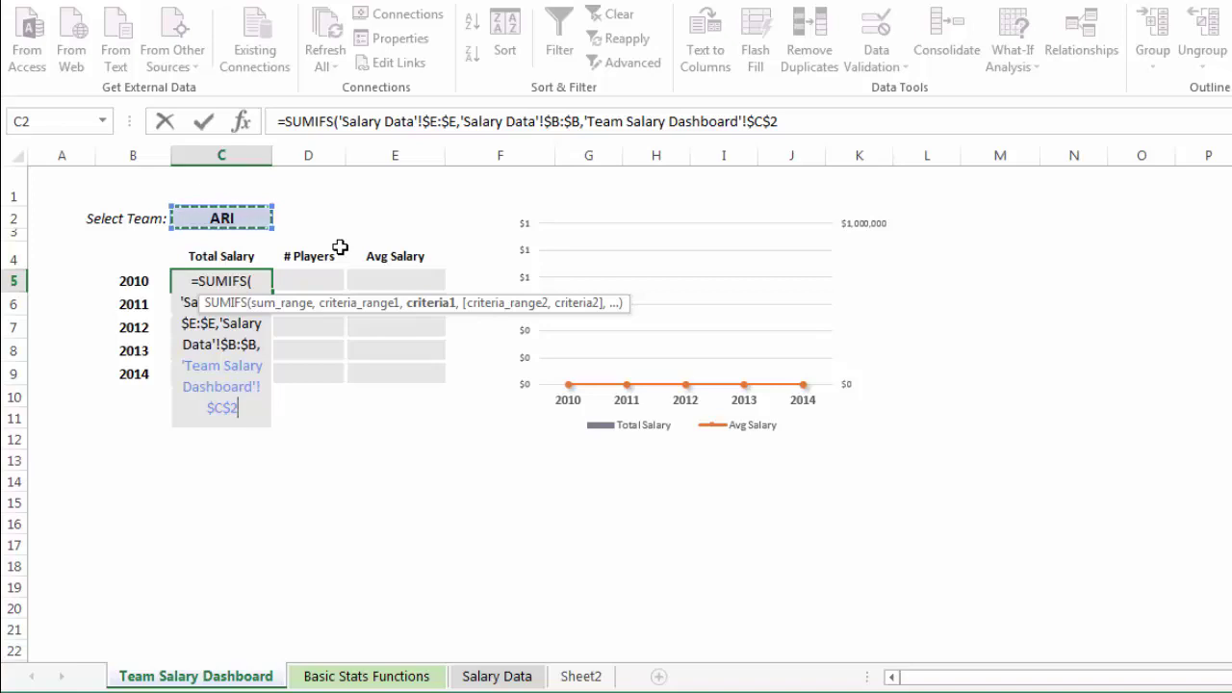
text(,)
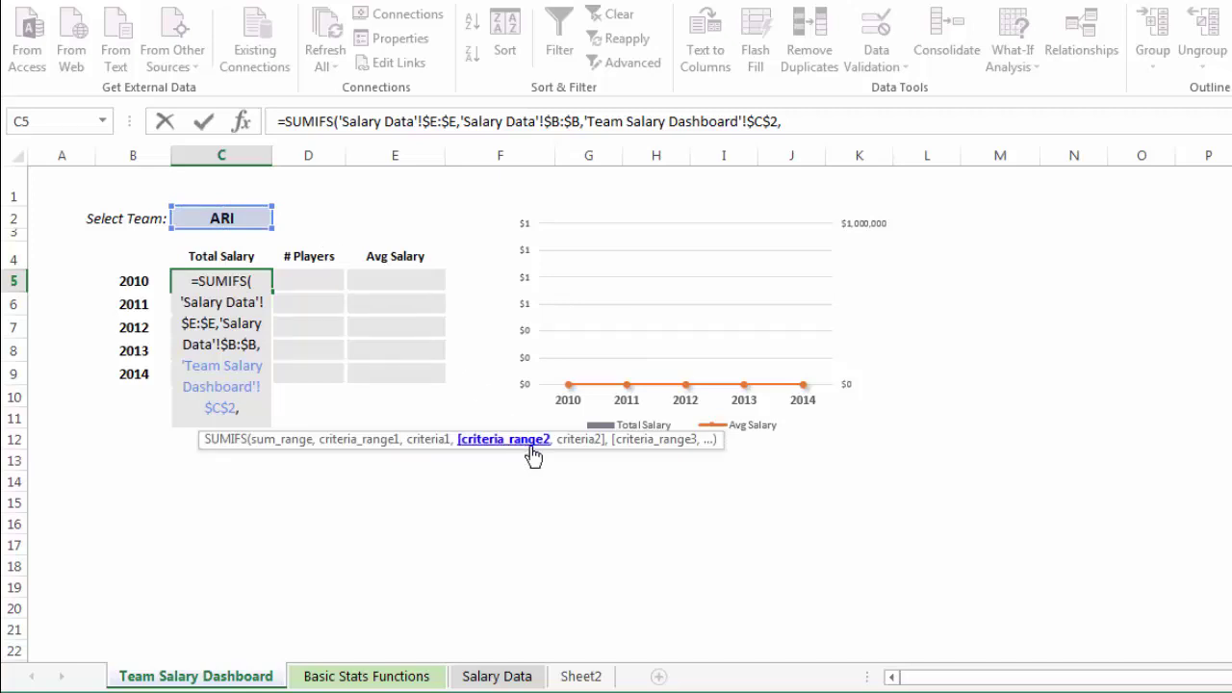
- Add the absolute Year column 'Salary Data'!$A:$A as the second criteria range of the SUMIFS formula
click(510, 680)
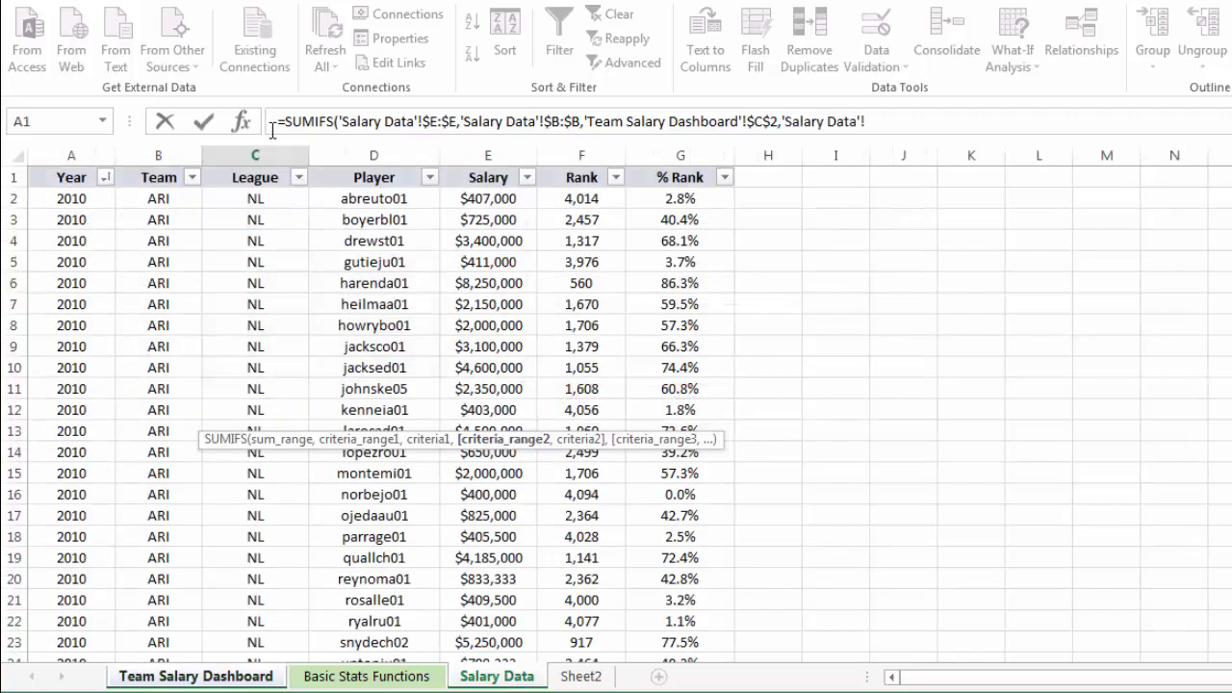
click(87, 142)
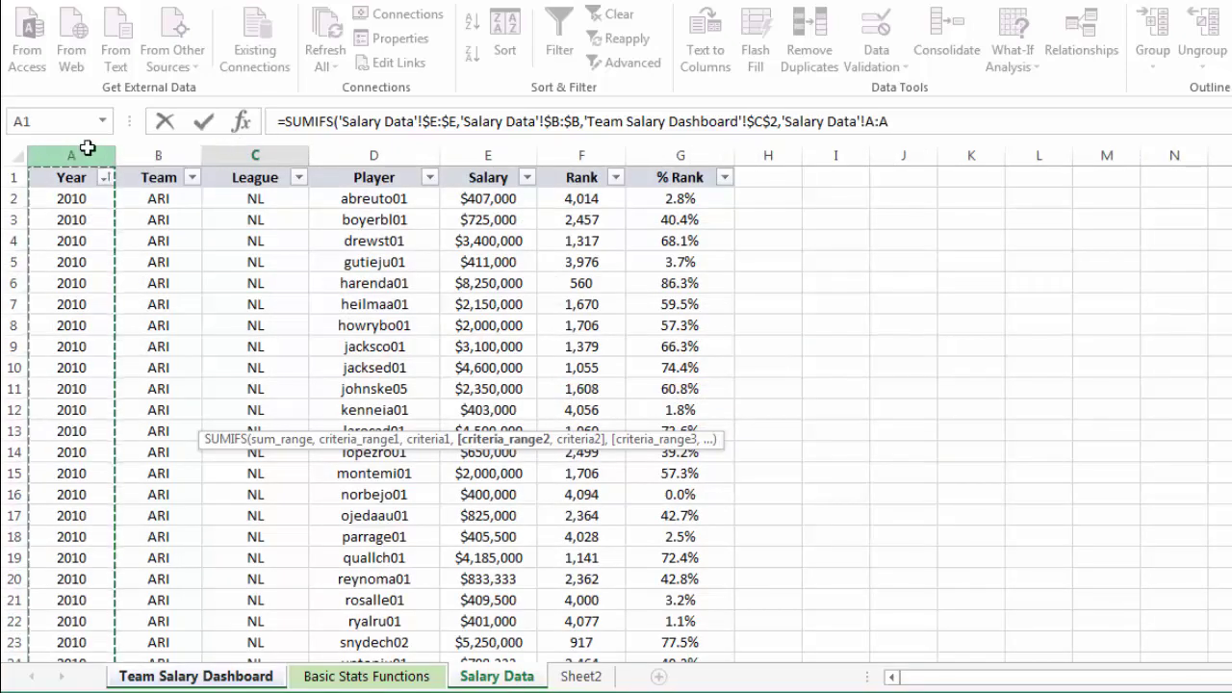
key(F4)
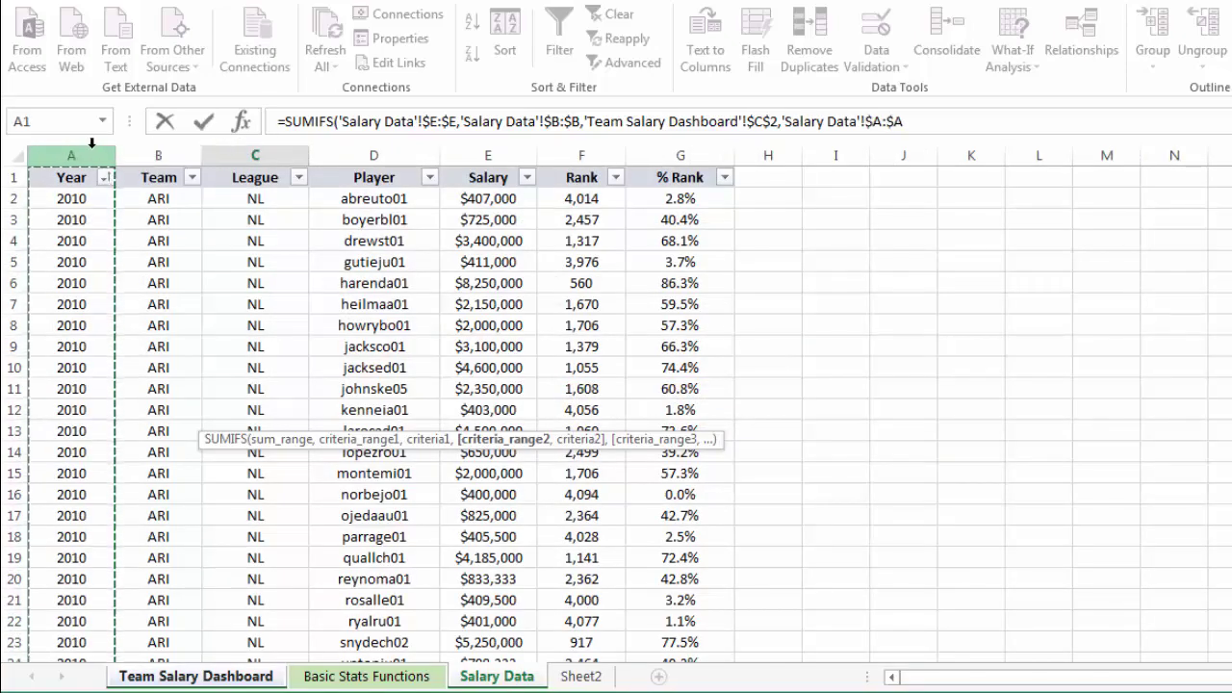